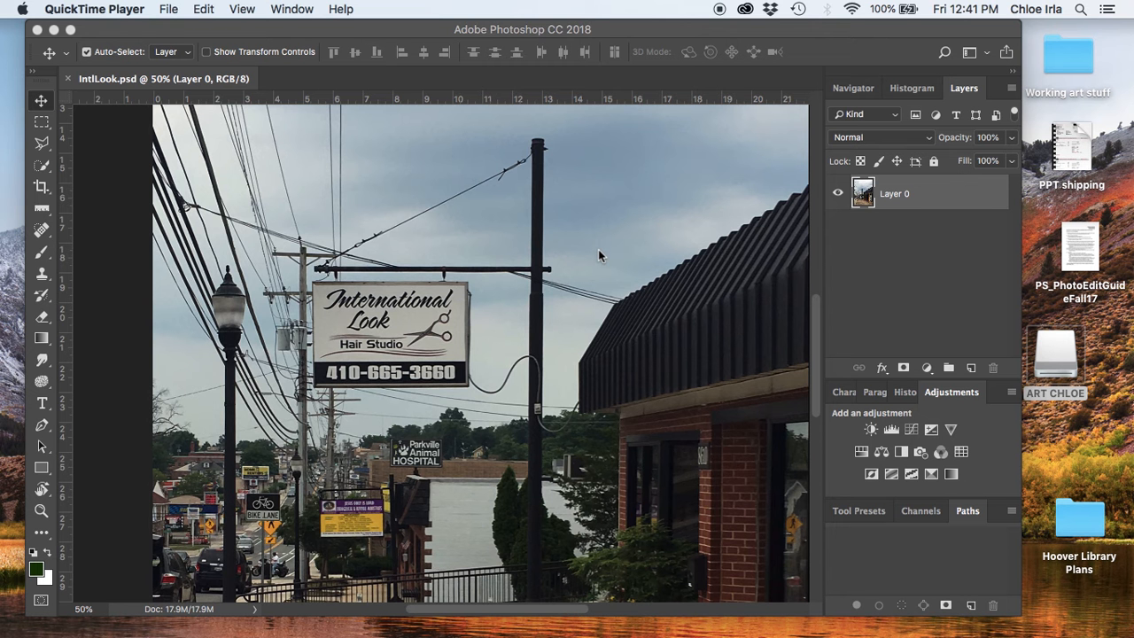
pyautogui.click(598, 249)
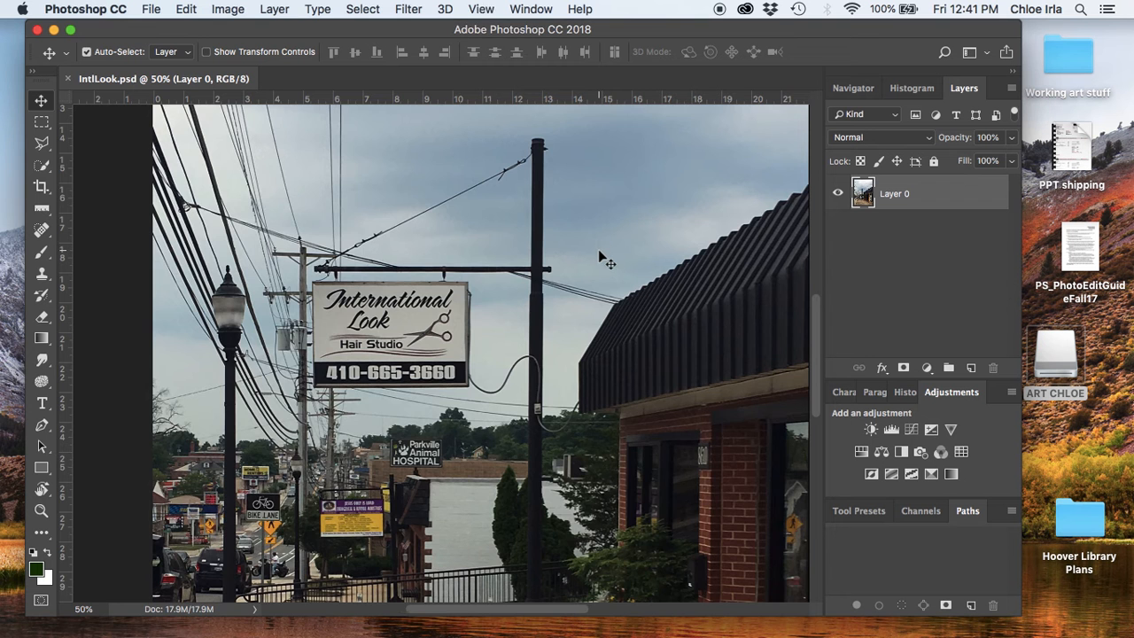
pyautogui.press('super+minus')
pyautogui.press('super+minus')
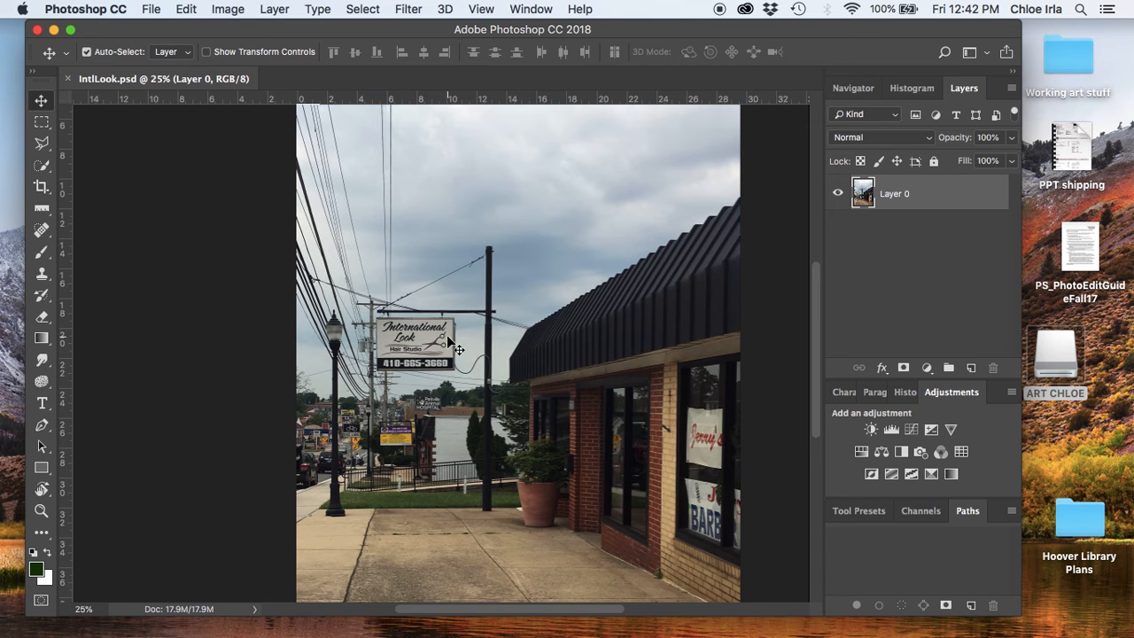
pyautogui.press('super+equal')
pyautogui.press('super+equal')
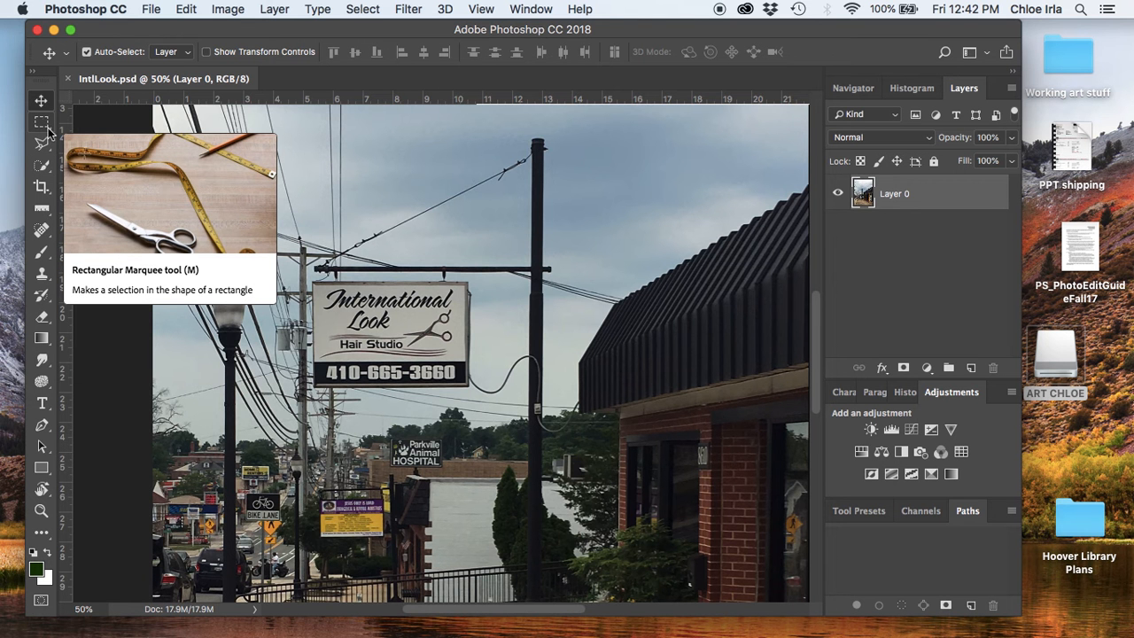
pyautogui.click(47, 129)
pyautogui.click(48, 131)
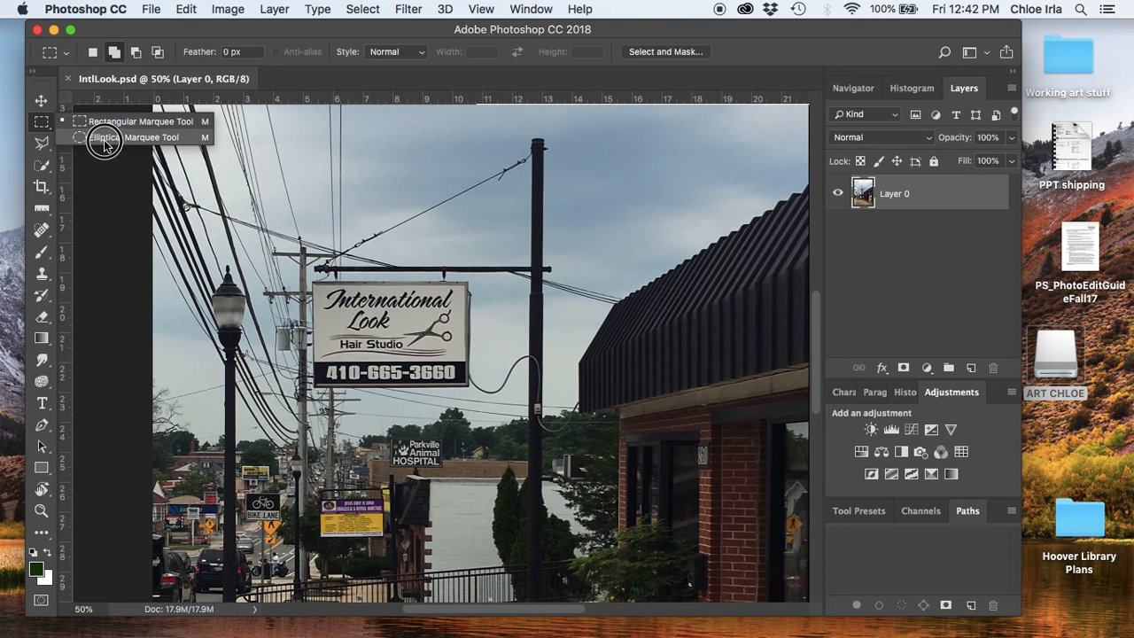
pyautogui.click(47, 150)
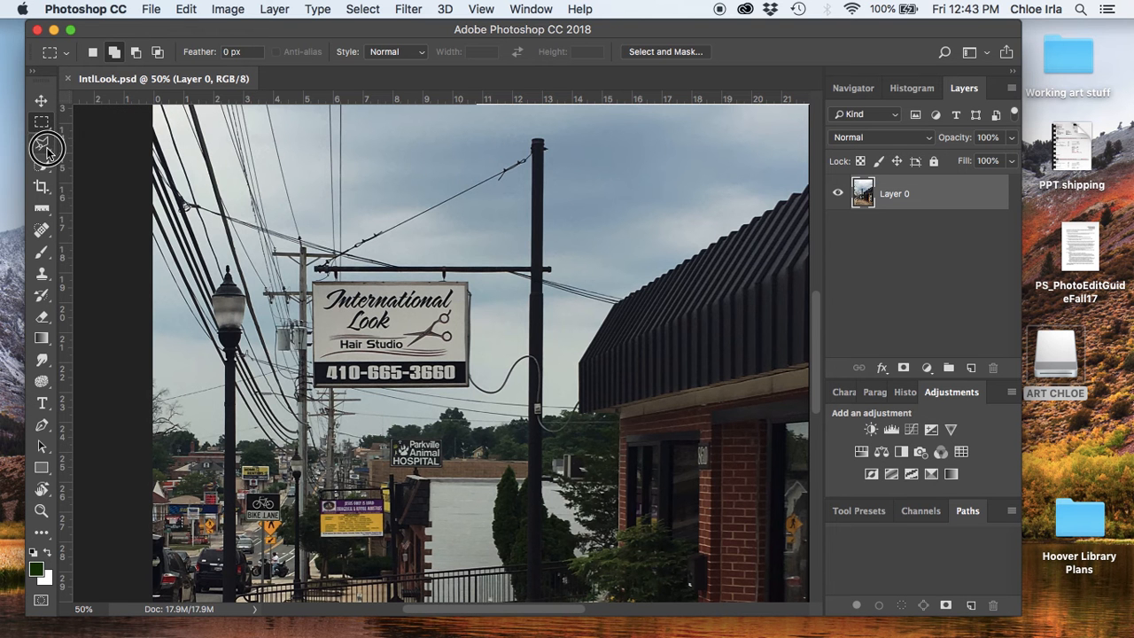
pyautogui.click(44, 146)
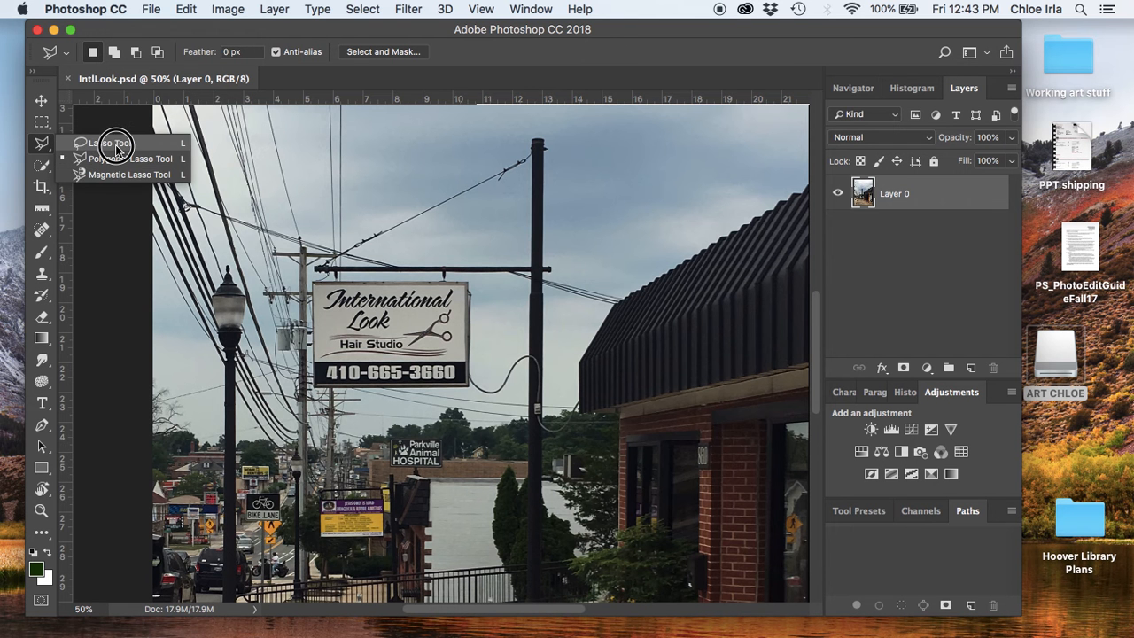
pyautogui.click(111, 144)
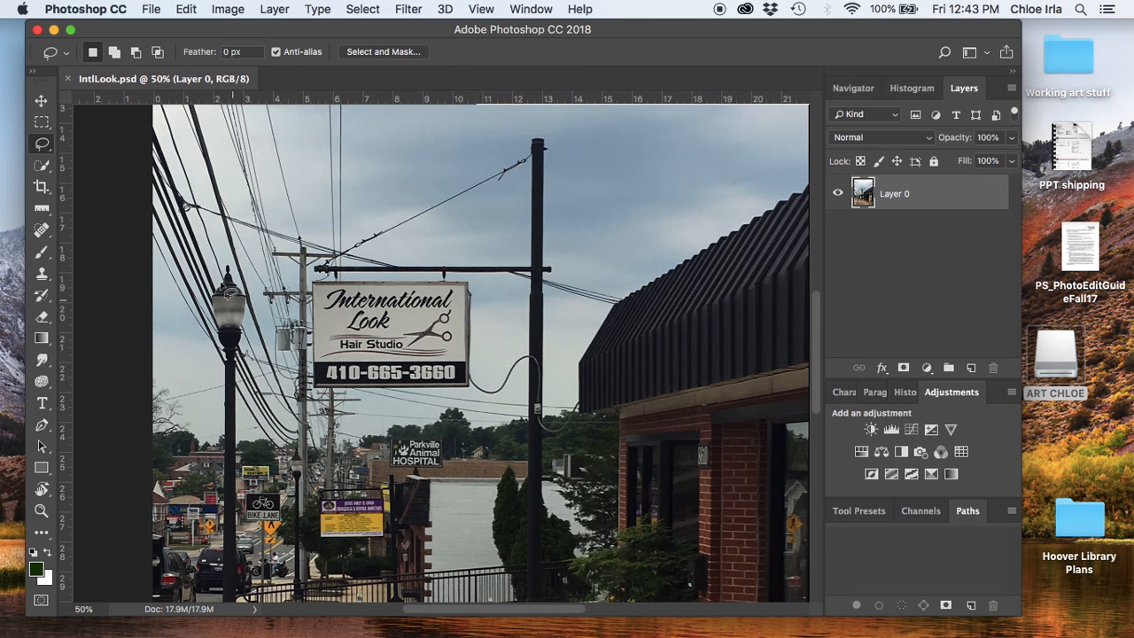
# Outline the triangle between the sign's support cable, crossbar and pole with the Polygonal Lasso, and clear the selection.
pyautogui.click(48, 150)
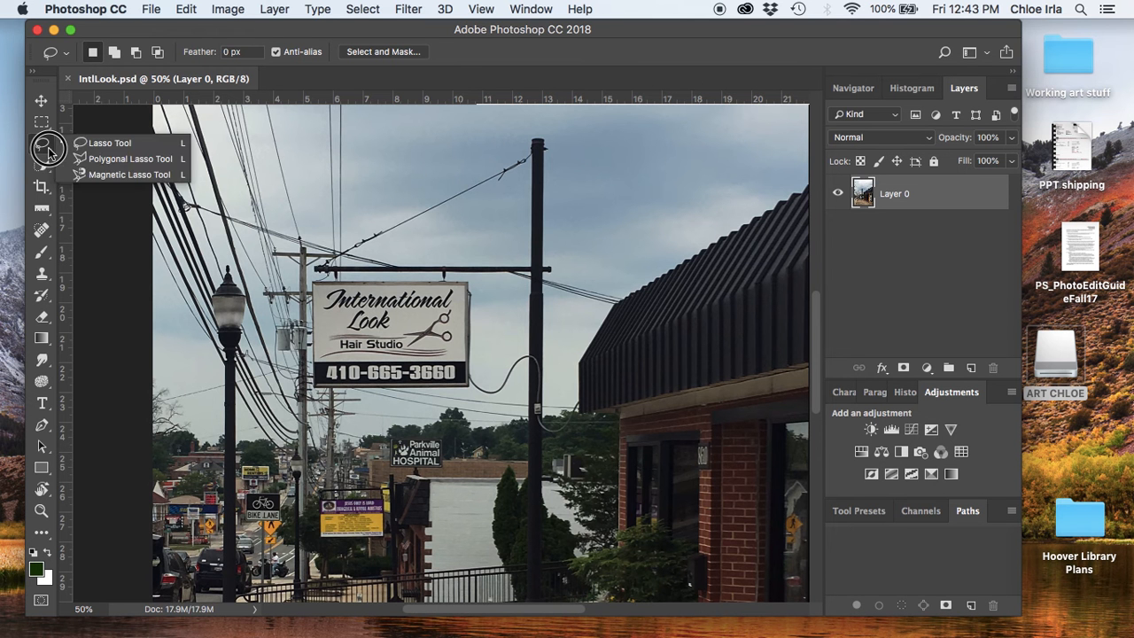
pyautogui.click(116, 158)
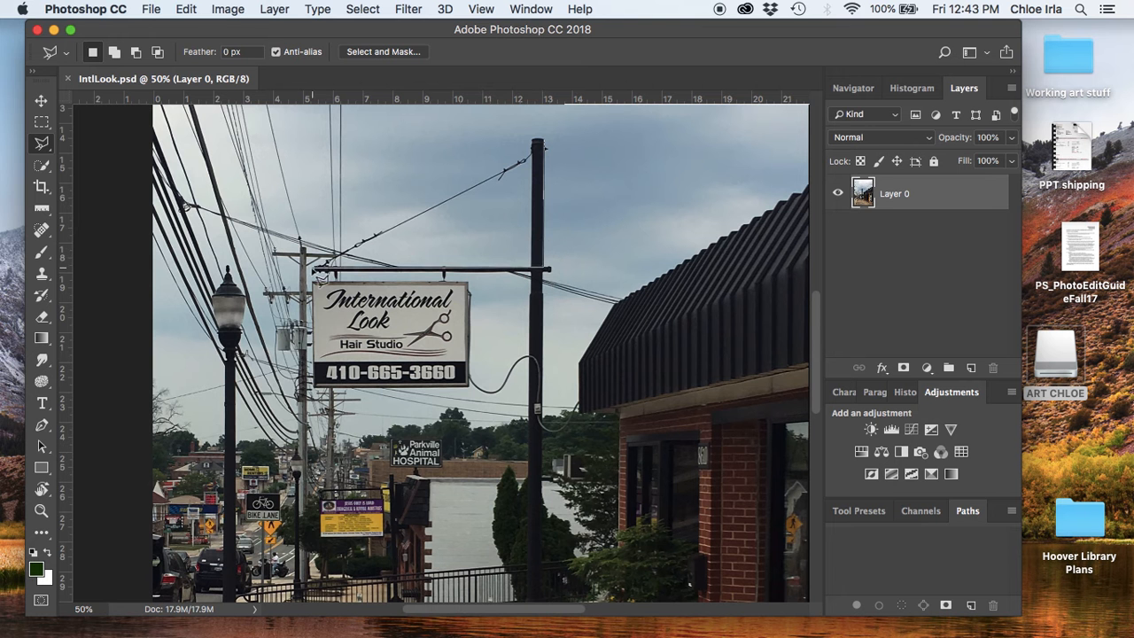
pyautogui.click(316, 267)
pyautogui.click(540, 141)
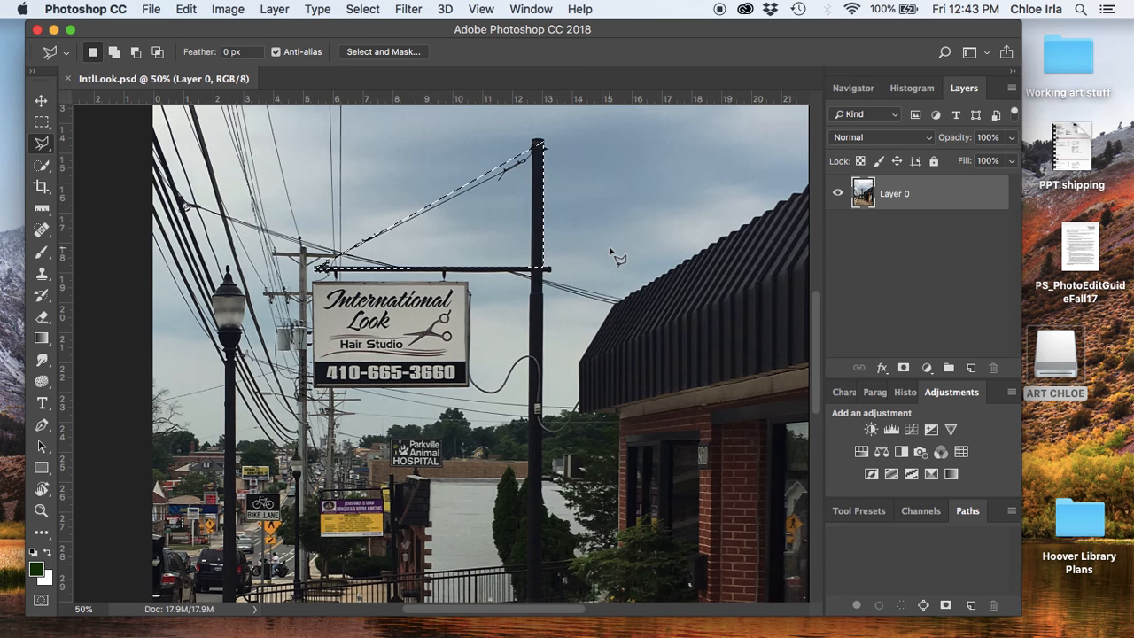
pyautogui.press('super+d')
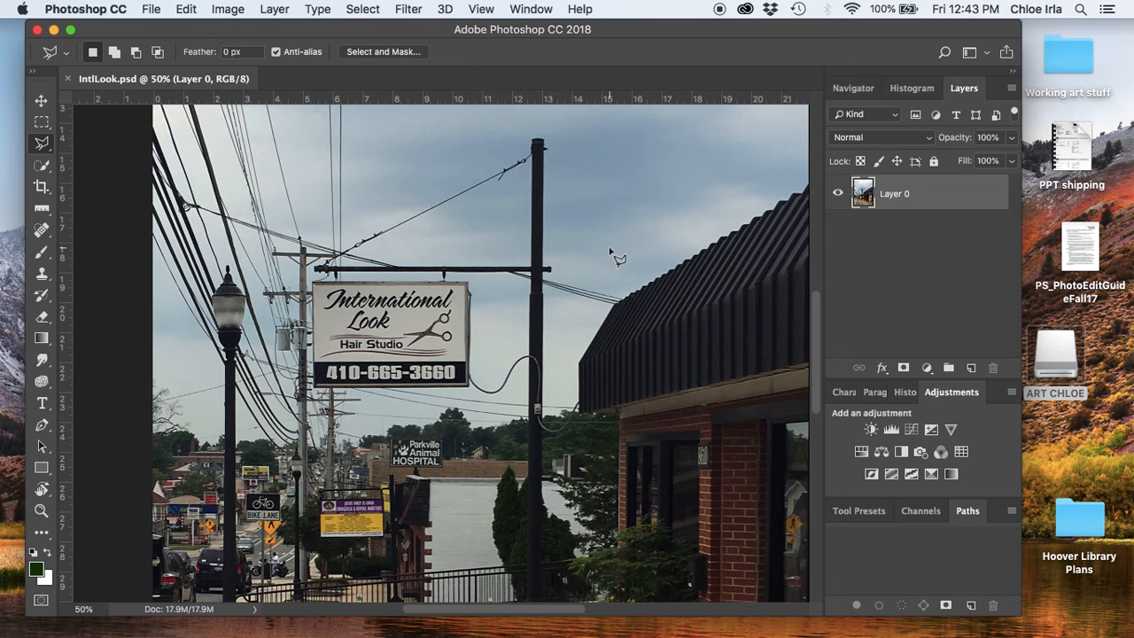
# Select the International Look sign with the Quick Selection tool and clear the selection.
pyautogui.click(44, 165)
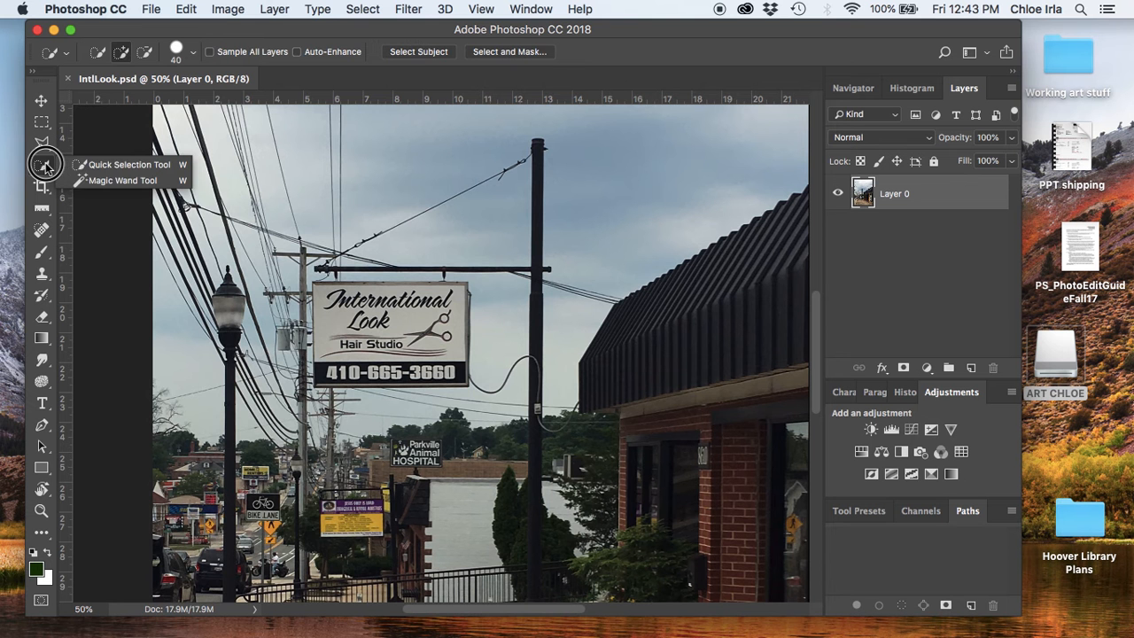
pyautogui.click(69, 164)
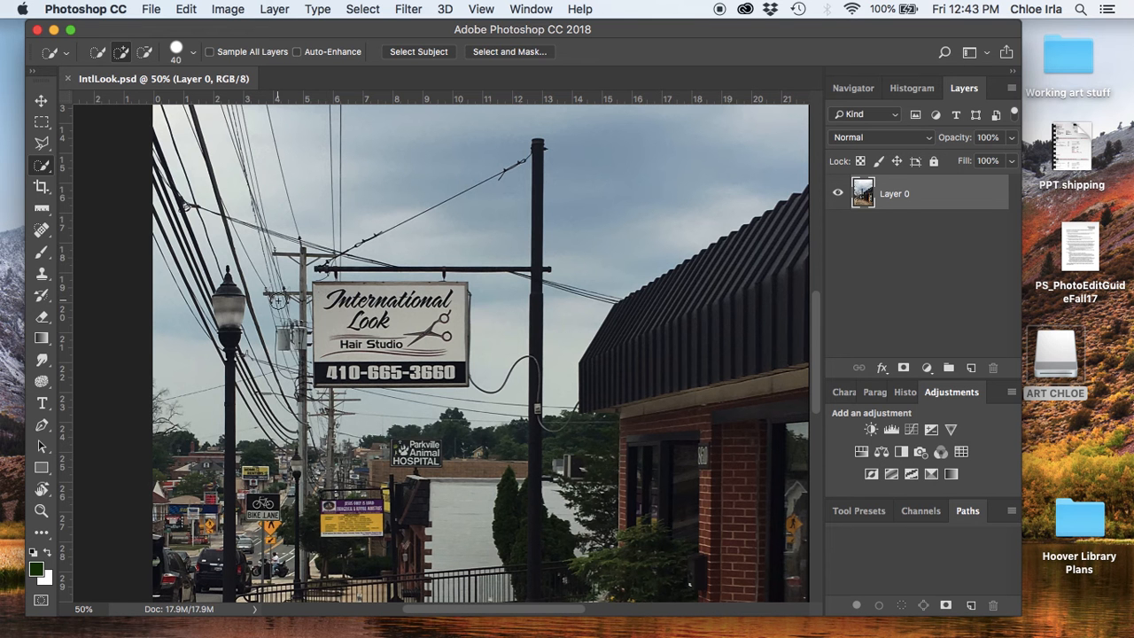
pyautogui.moveTo(329, 297)
pyautogui.mouseDown()
pyautogui.moveTo(334, 371)
pyautogui.moveTo(430, 375)
pyautogui.mouseUp()
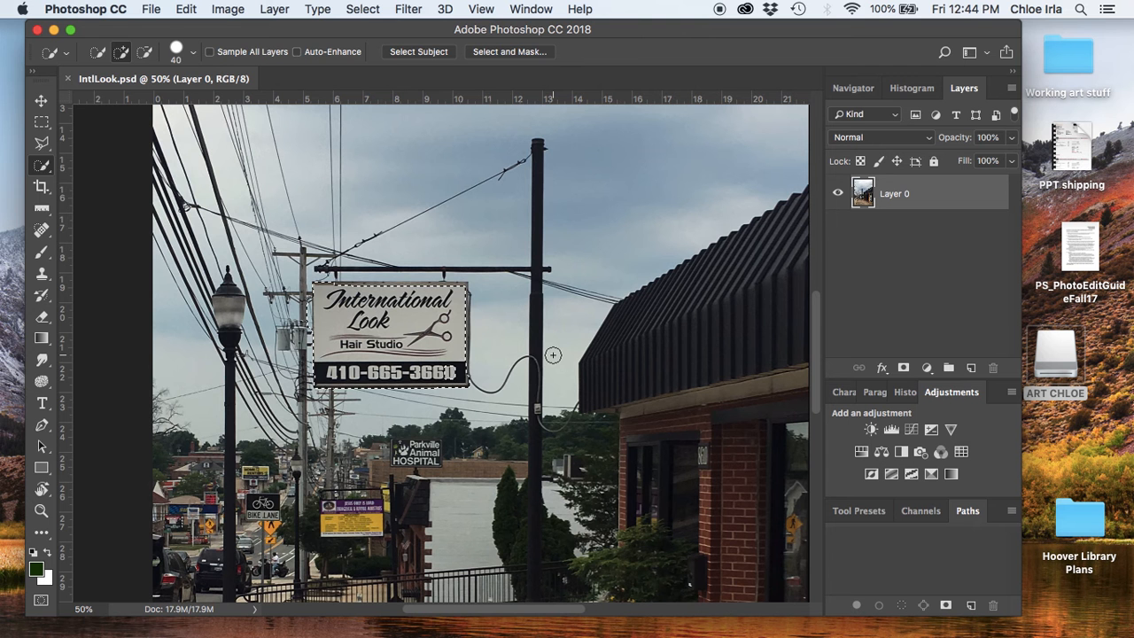
pyautogui.hotkey('ctrl', 'd')
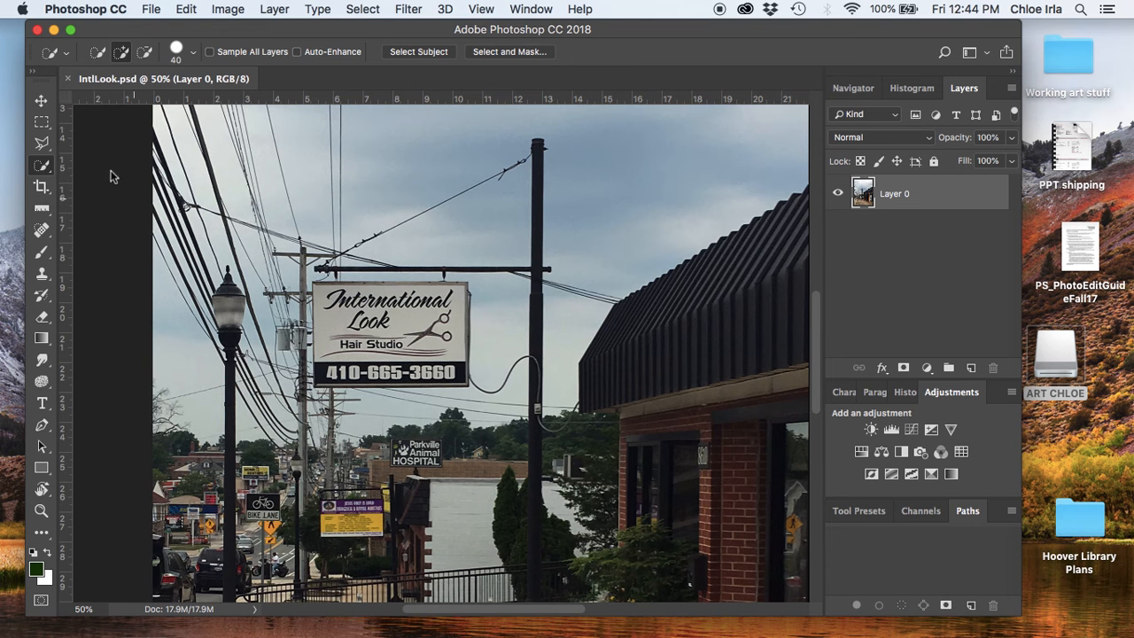
# Select the whole International Look sign, including its phone number strip, with the Rectangular Marquee.
pyautogui.click(42, 122)
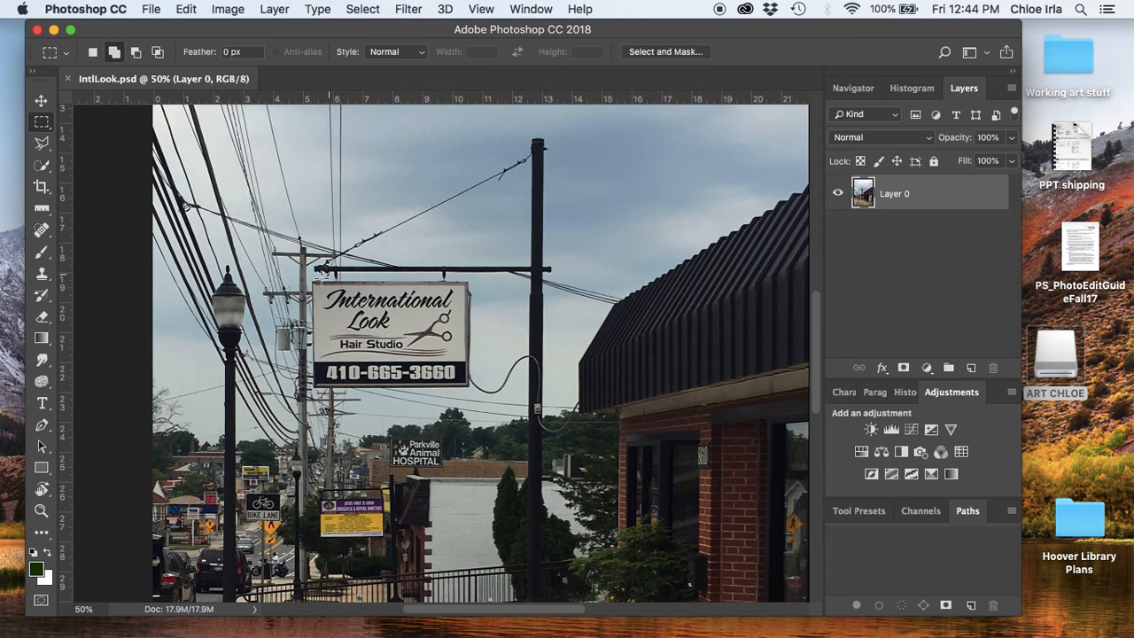
pyautogui.click(316, 281)
pyautogui.moveTo(316, 281); pyautogui.dragTo(469, 390)
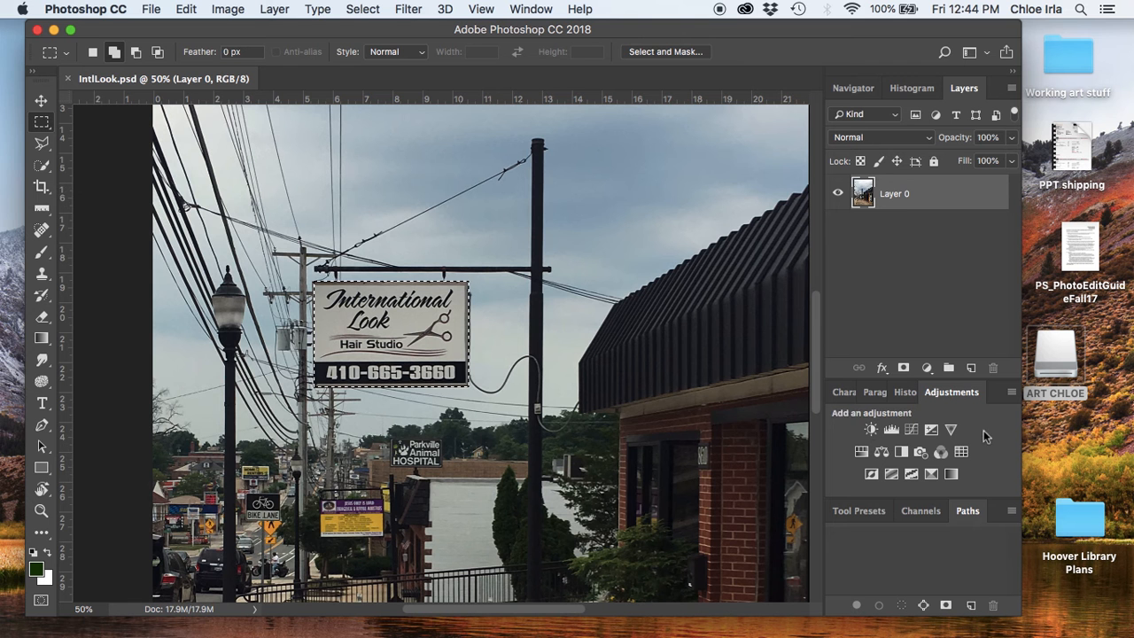
# Add a Brightness/Contrast adjustment layer limited to the selected sign, with brightness 11 and contrast 14.
pyautogui.click(870, 430)
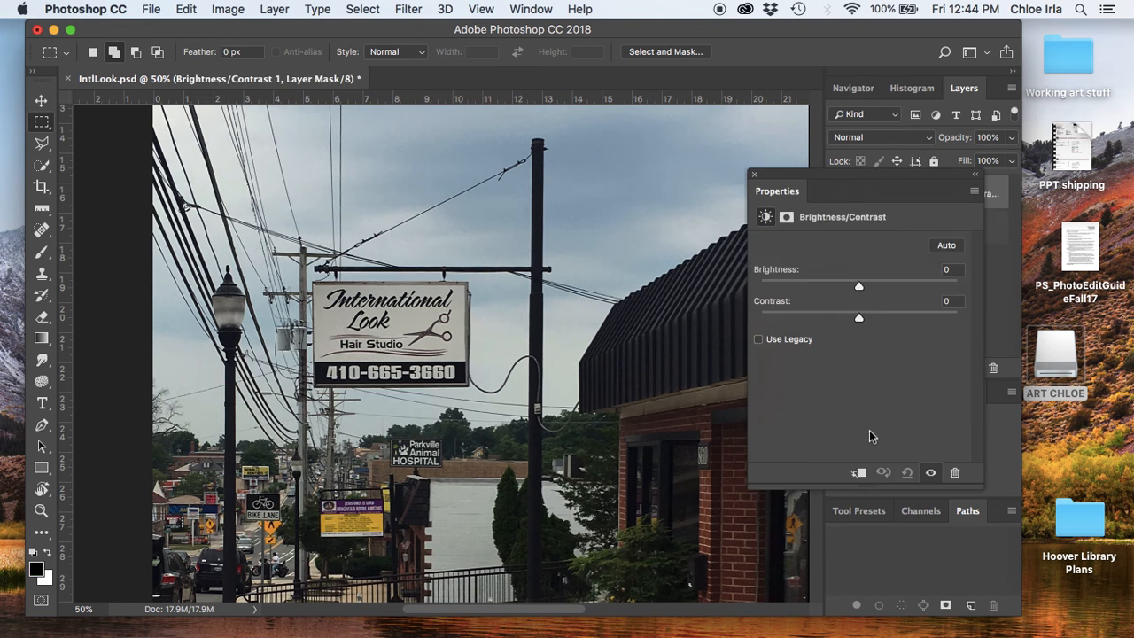
pyautogui.moveTo(878, 182); pyautogui.dragTo(744, 297)
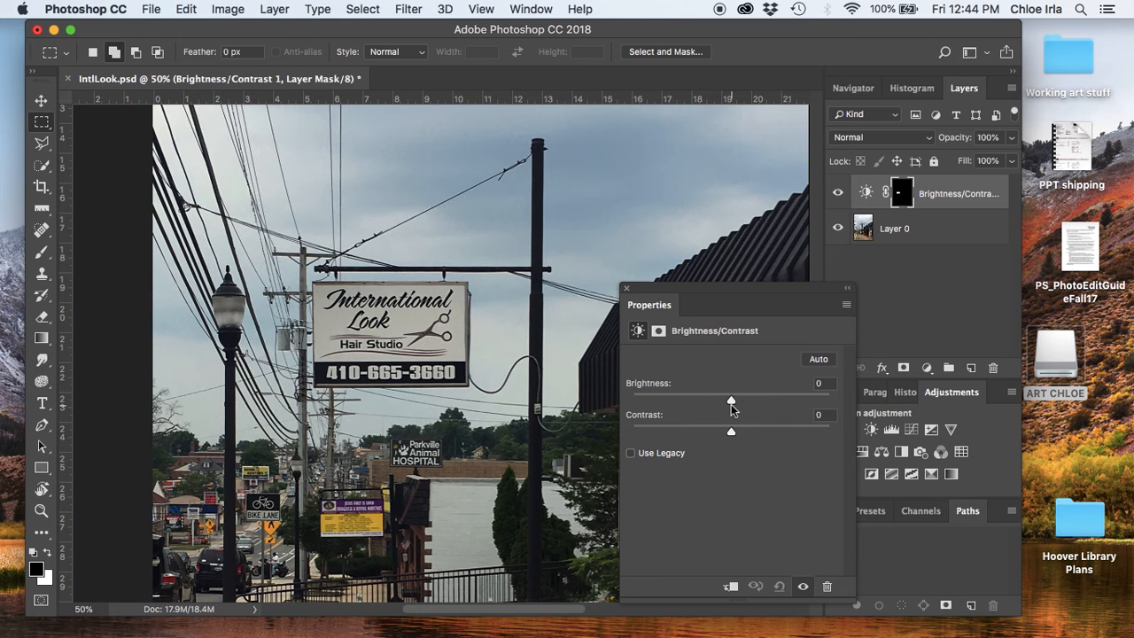
pyautogui.moveTo(732, 400)
pyautogui.mouseDown()
pyautogui.moveTo(831, 409)
pyautogui.moveTo(740, 406)
pyautogui.mouseUp()
pyautogui.moveTo(724, 435); pyautogui.dragTo(738, 401)
pyautogui.press('super+minus')
pyautogui.press('super+minus')
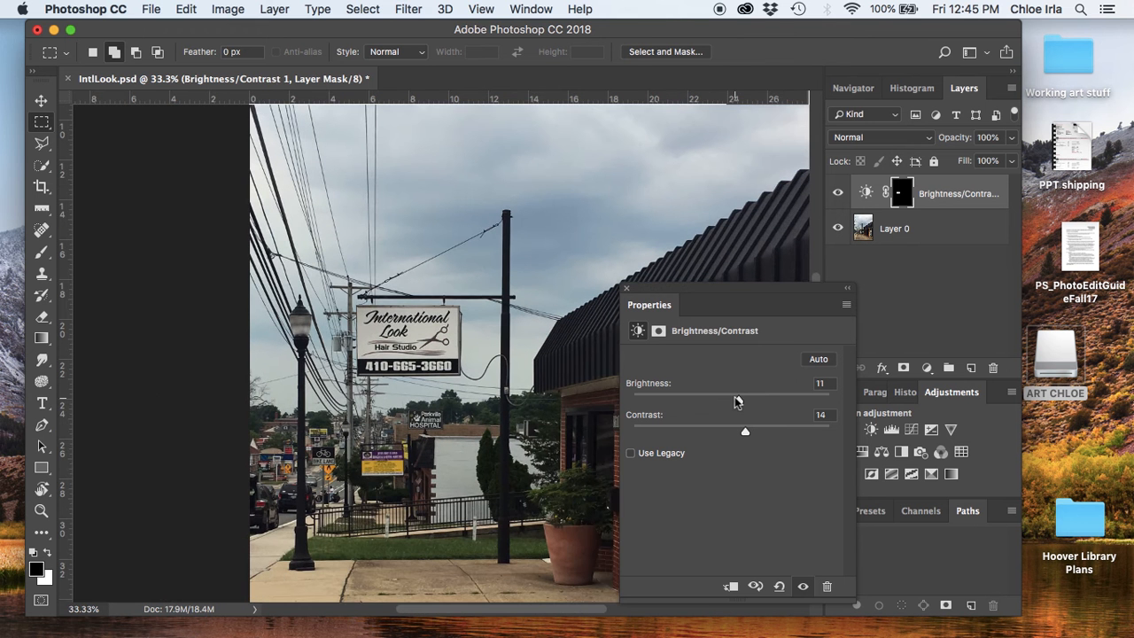
pyautogui.press('super+minus')
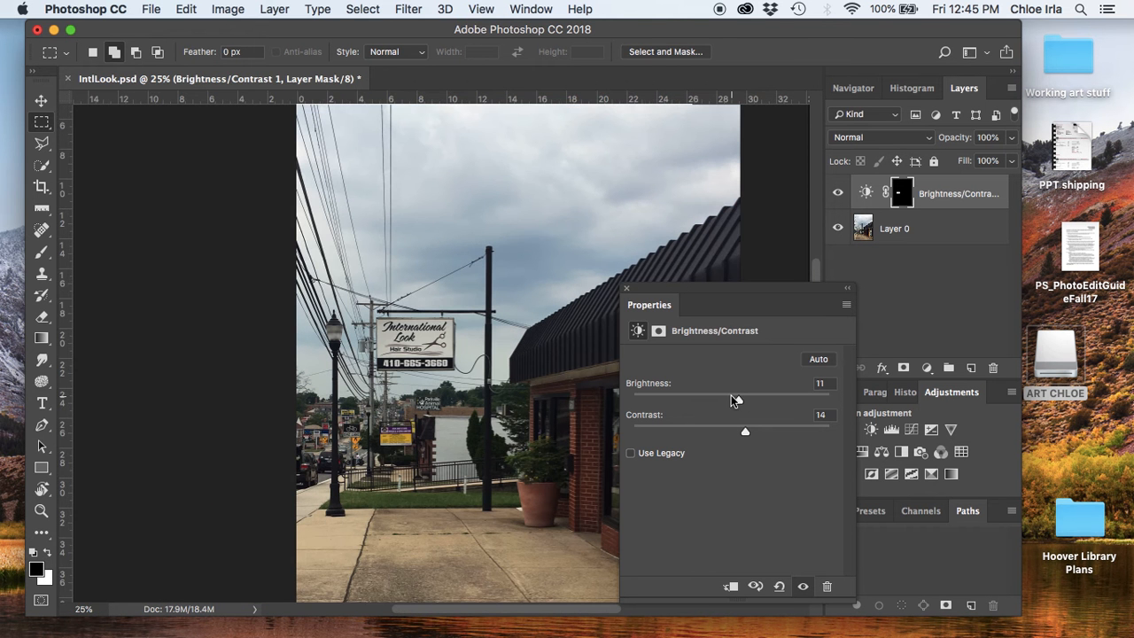
pyautogui.moveTo(740, 399); pyautogui.dragTo(741, 433)
pyautogui.click(629, 290)
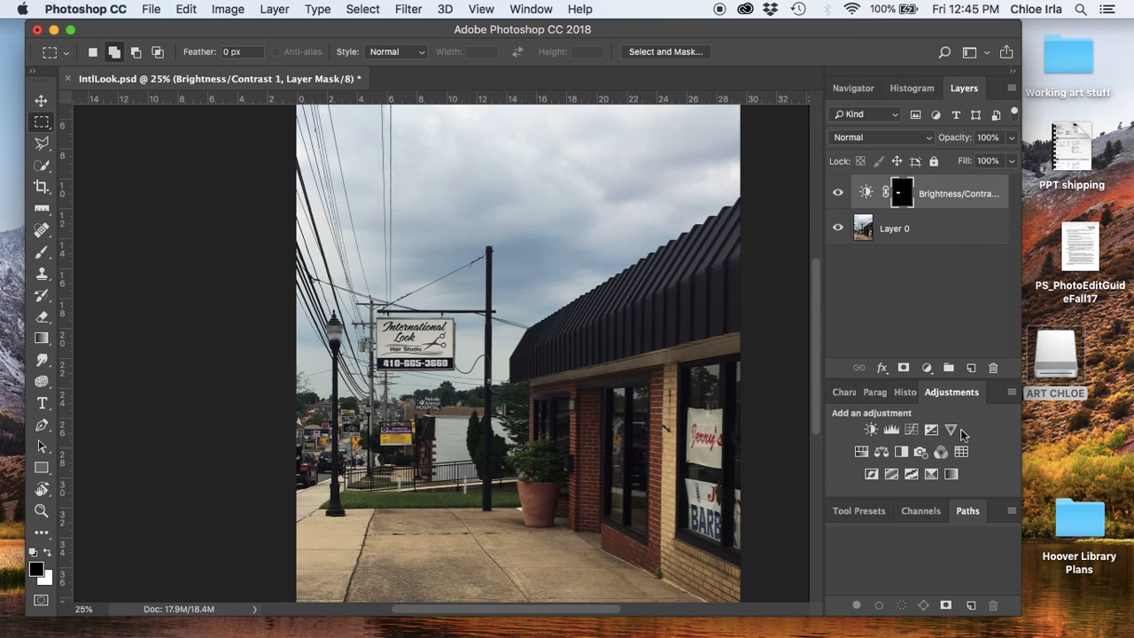
# Add a Hue/Saturation adjustment layer over the whole photo and shift its hue to +24.
pyautogui.click(860, 453)
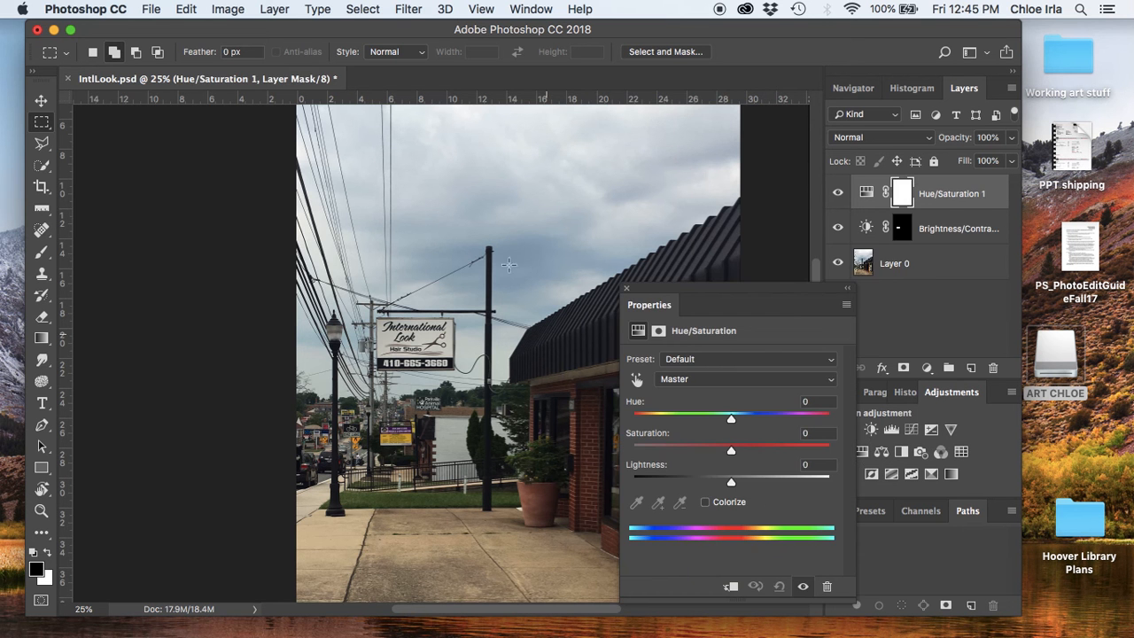
pyautogui.moveTo(736, 420); pyautogui.dragTo(748, 420)
pyautogui.click(748, 420)
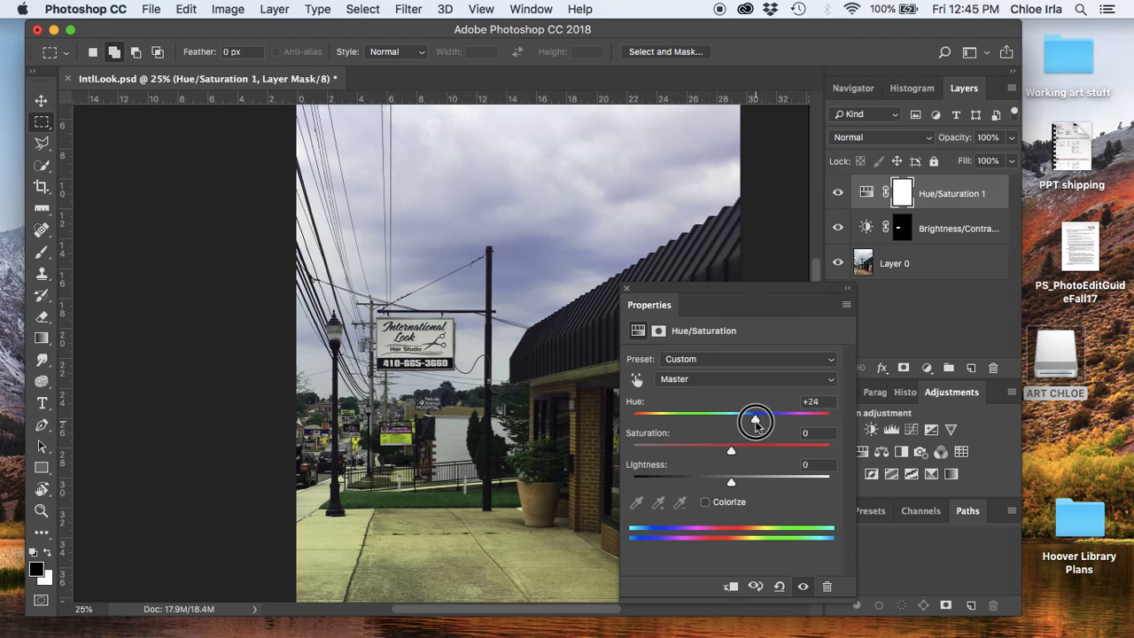